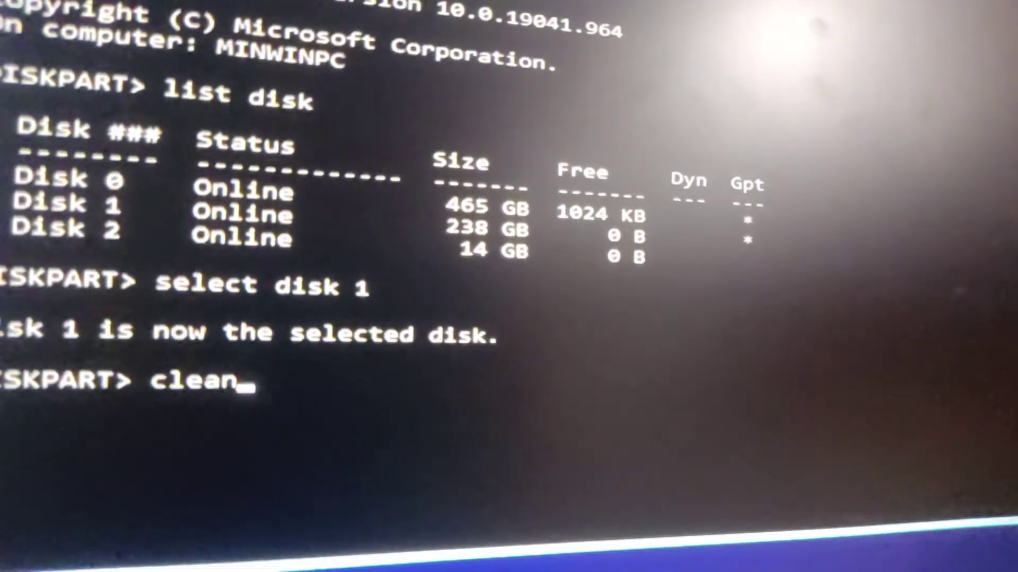
- Run the DiskPart clean on disk 1, the 238 GB drive, wiping all partitions
key("Return")
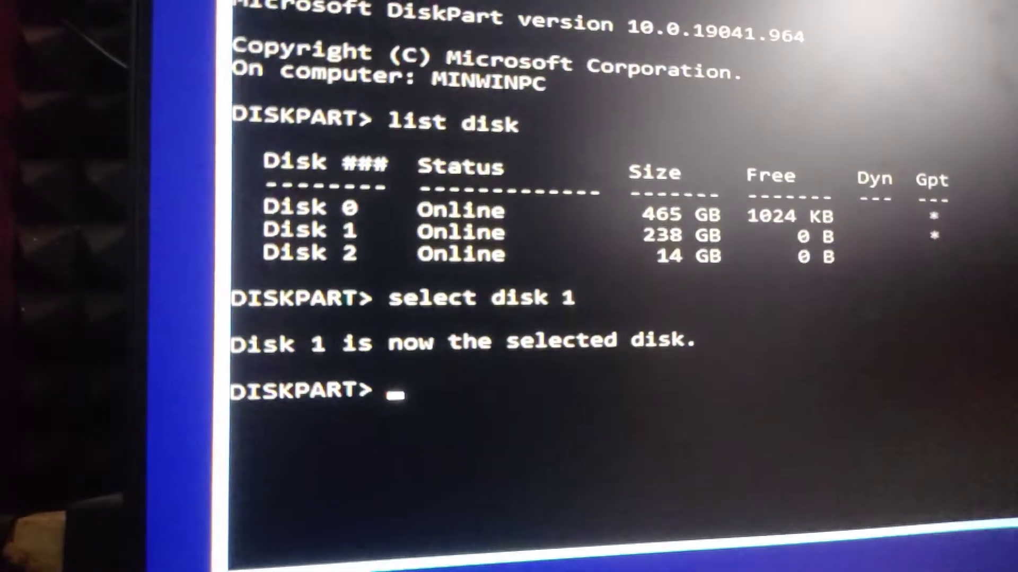
type("cl")
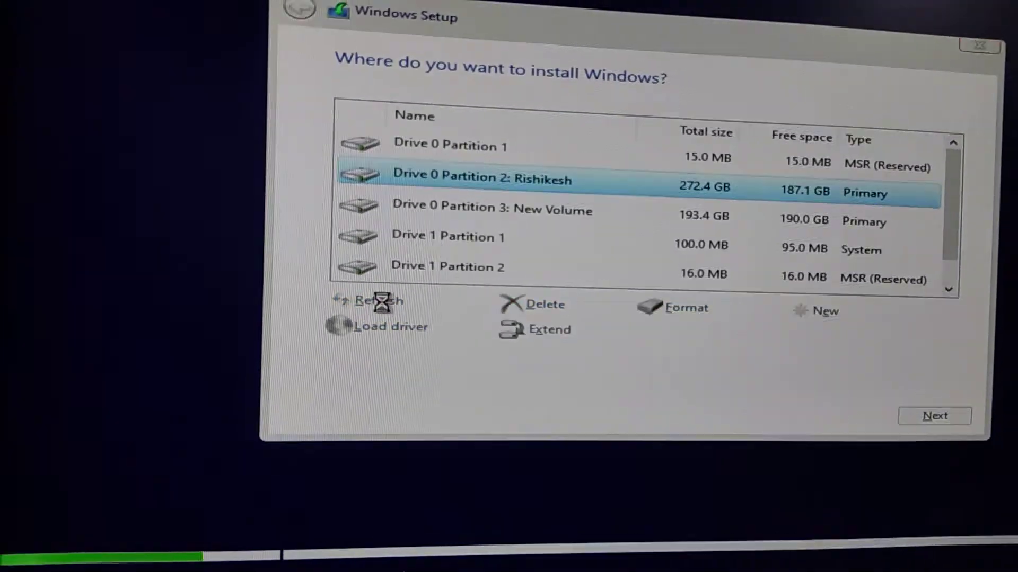
- Refresh the drive list, choose Drive 1's 238.5 GB unallocated space and proceed with installation
left_click(354, 376)
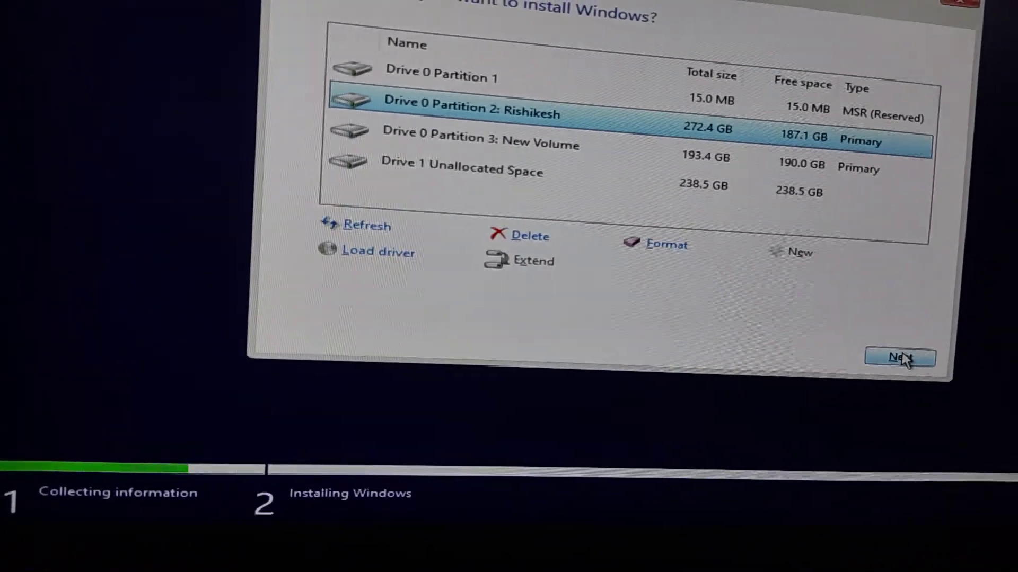
left_click(719, 187)
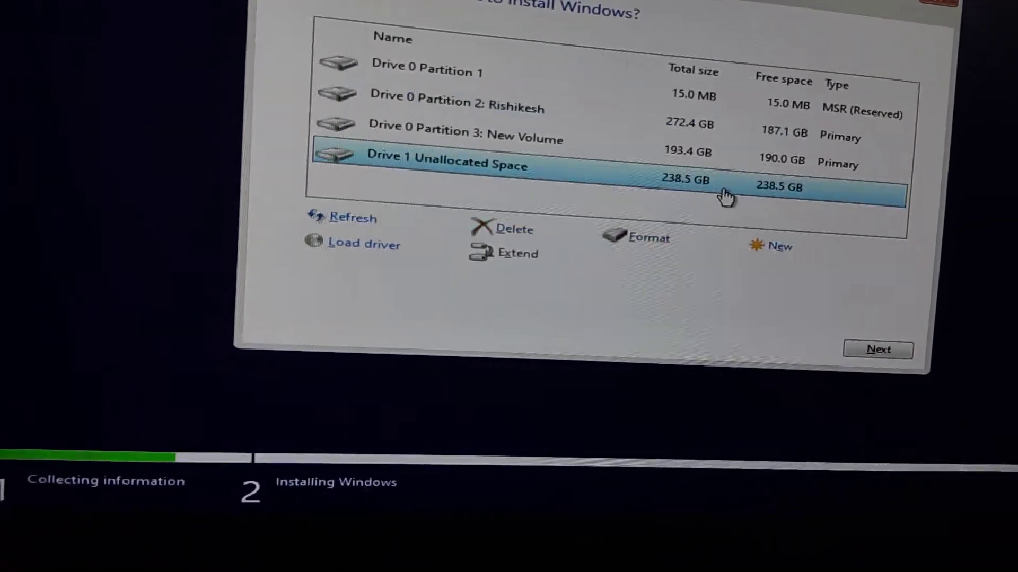
left_click(879, 348)
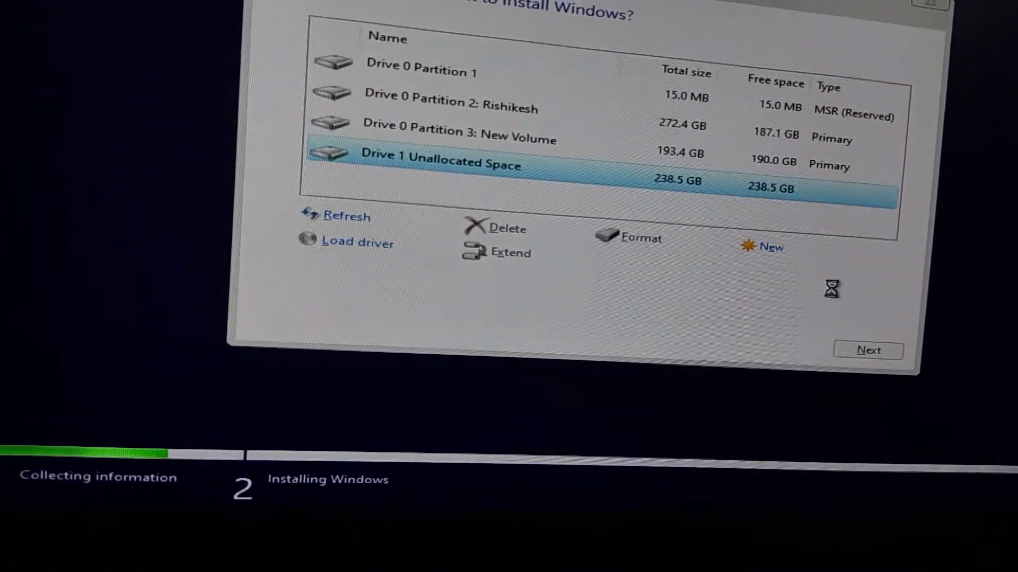